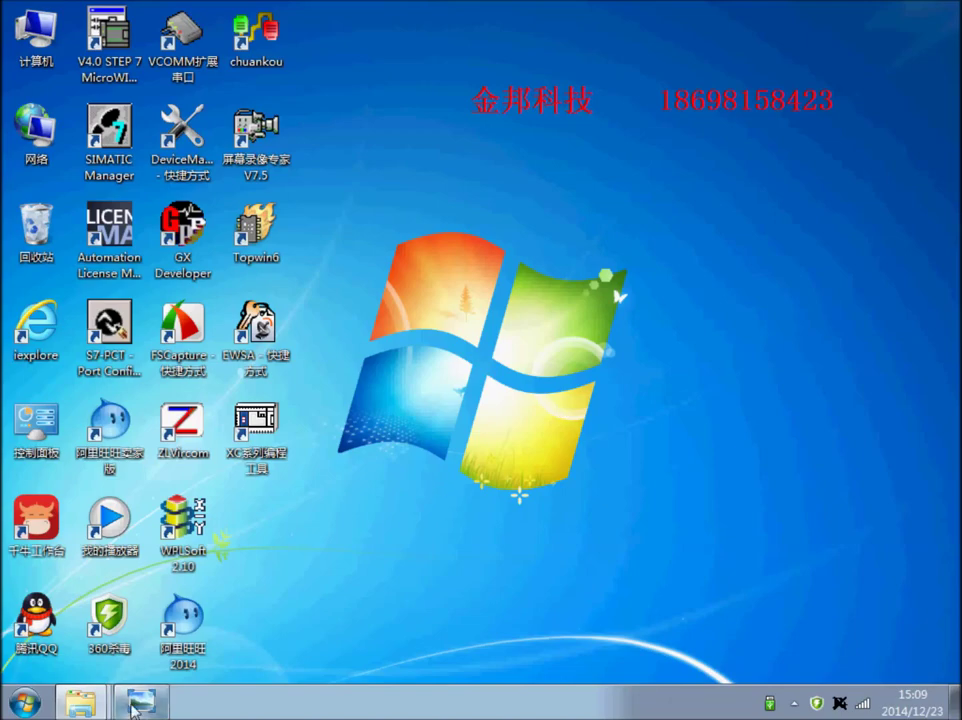
# Step: View and minimise the wiring photo, and connect the computer to the ceshi wireless network
pyautogui.hotkey('alt', 'Tab')
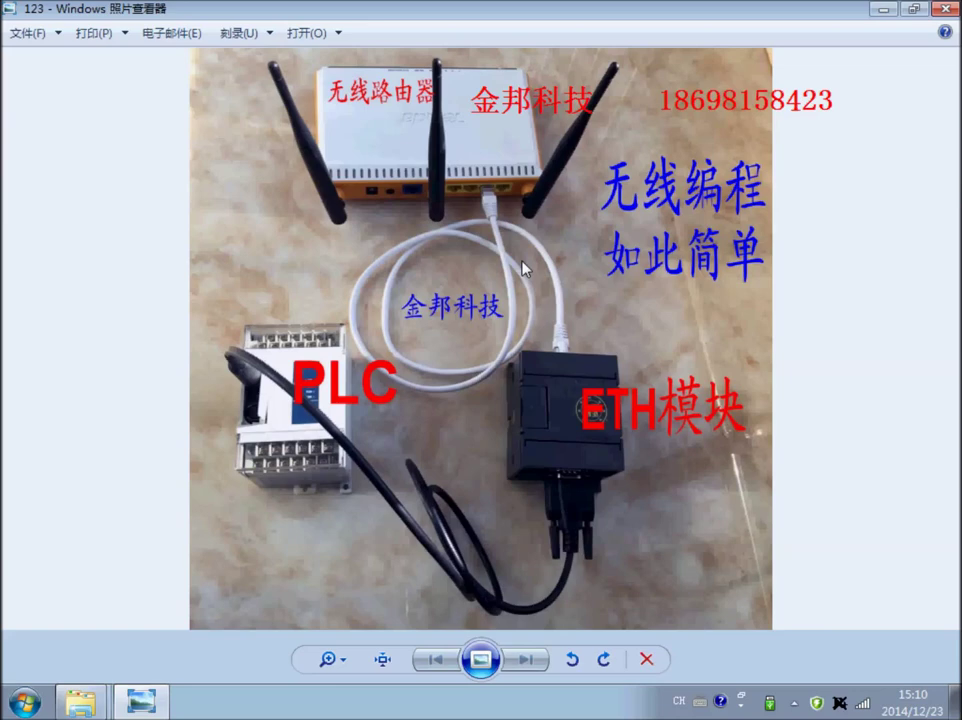
pyautogui.click(884, 10)
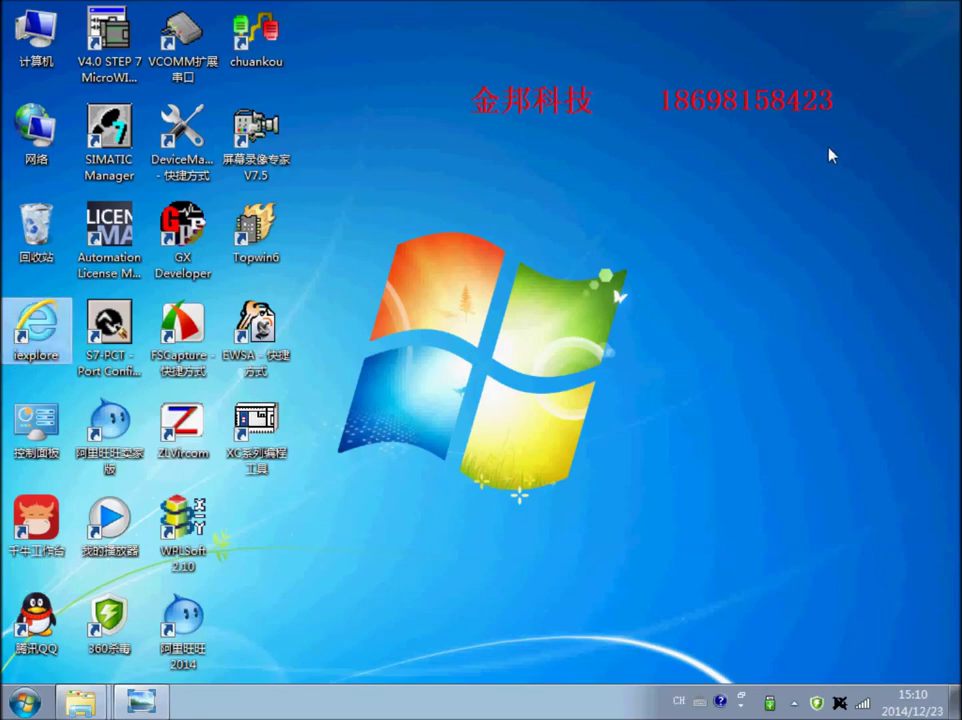
pyautogui.click(861, 704)
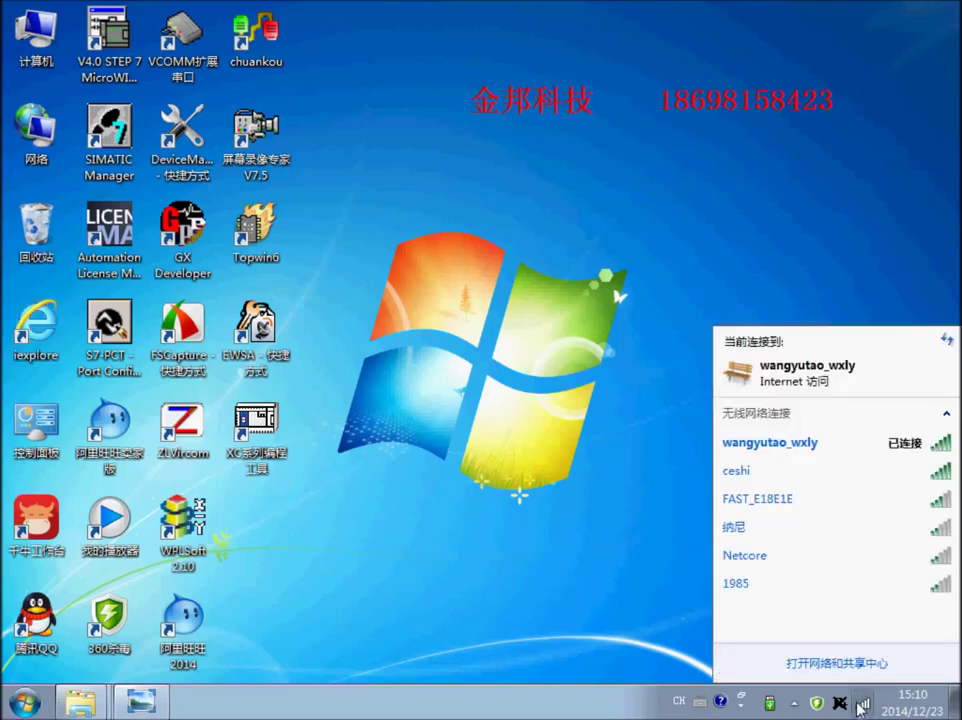
pyautogui.rightClick(755, 480)
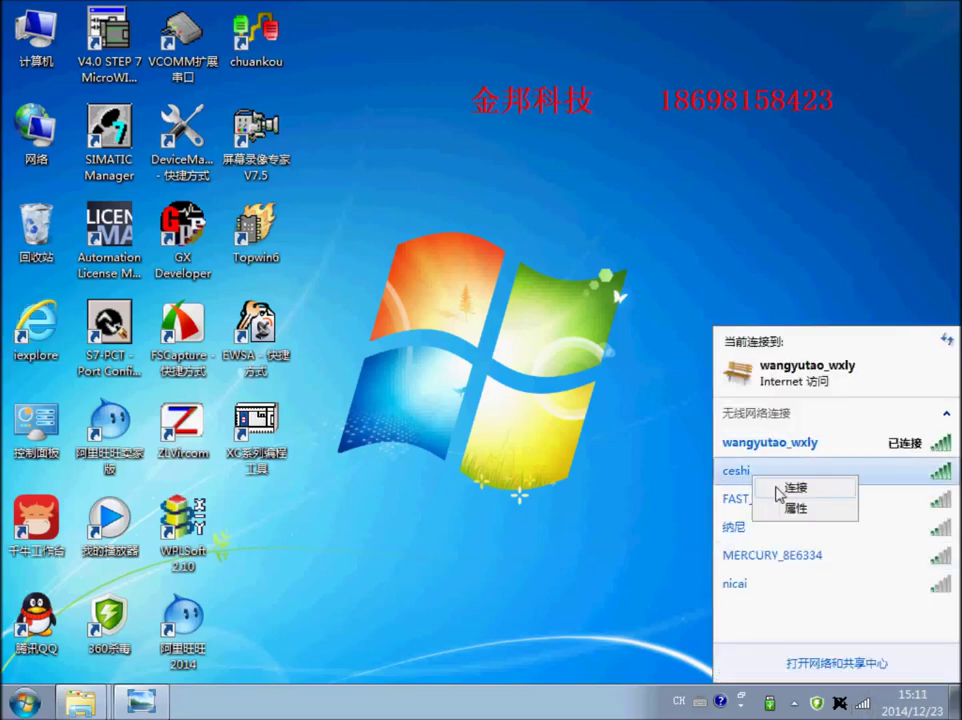
pyautogui.click(792, 487)
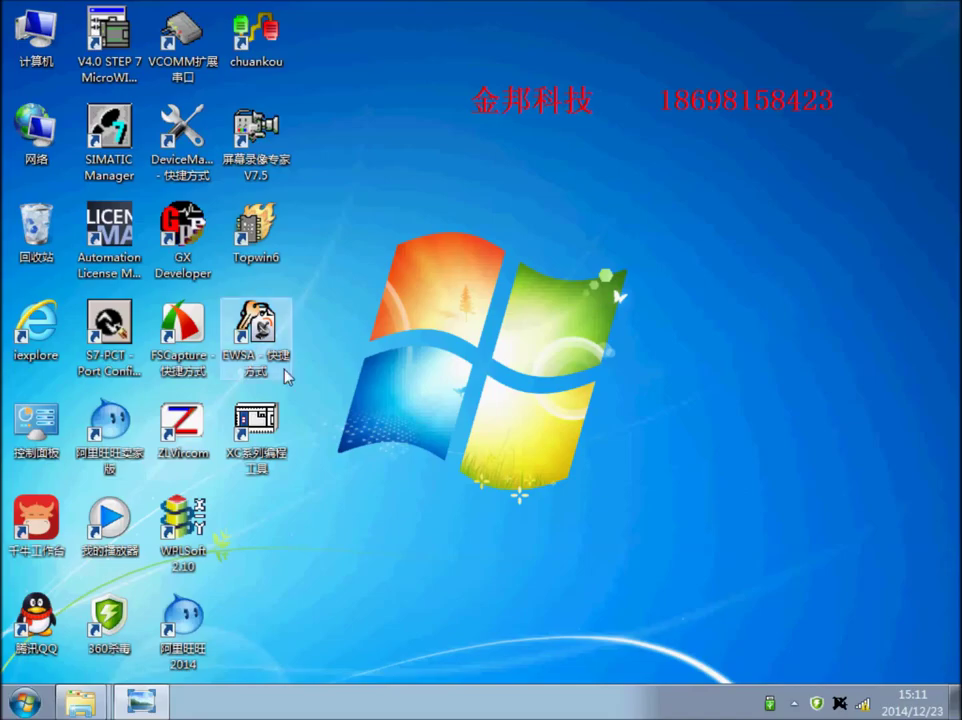
pyautogui.doubleClick(36, 325)
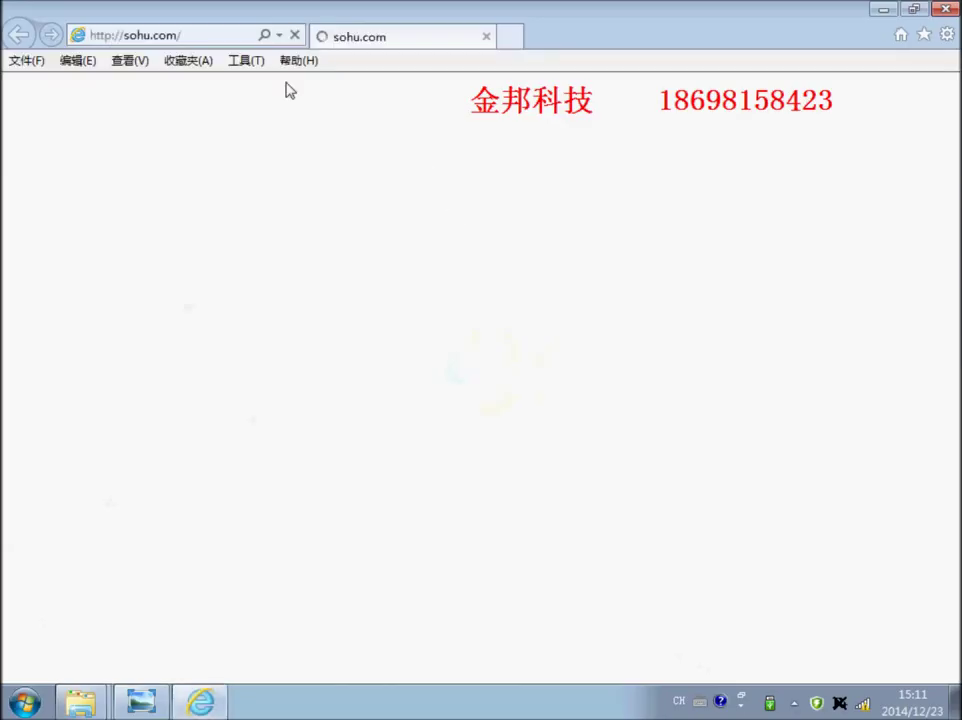
pyautogui.click(279, 36)
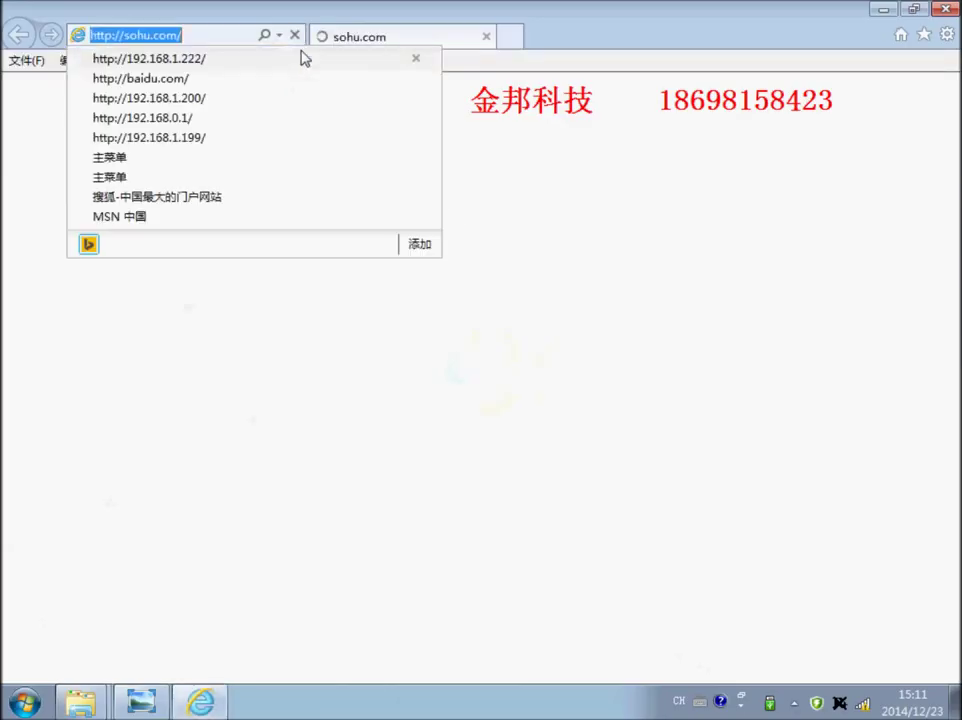
pyautogui.click(199, 120)
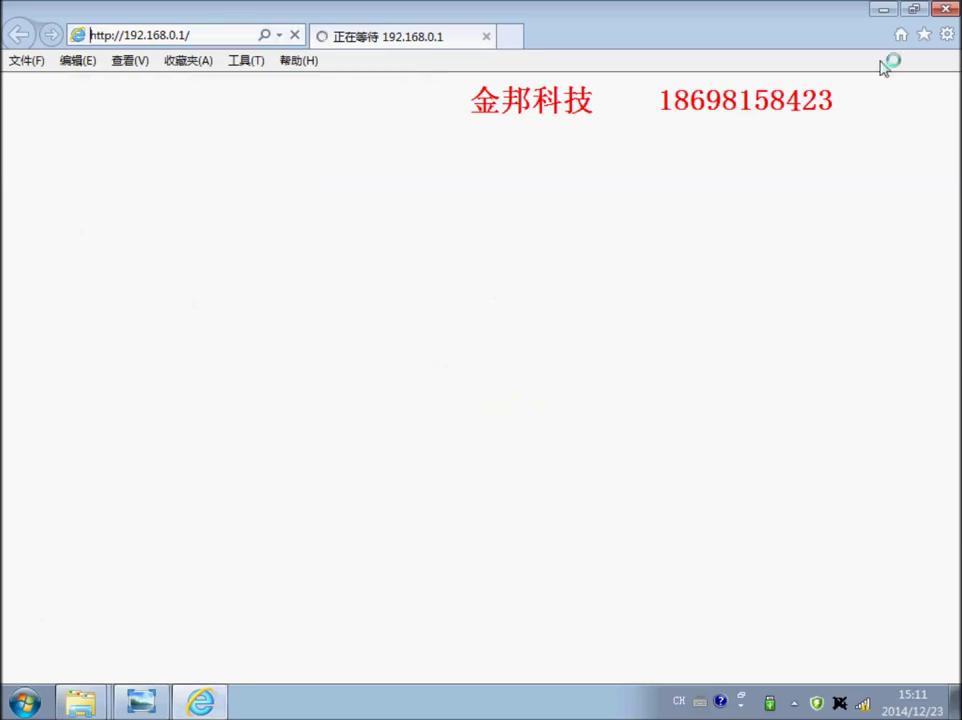
pyautogui.click(945, 10)
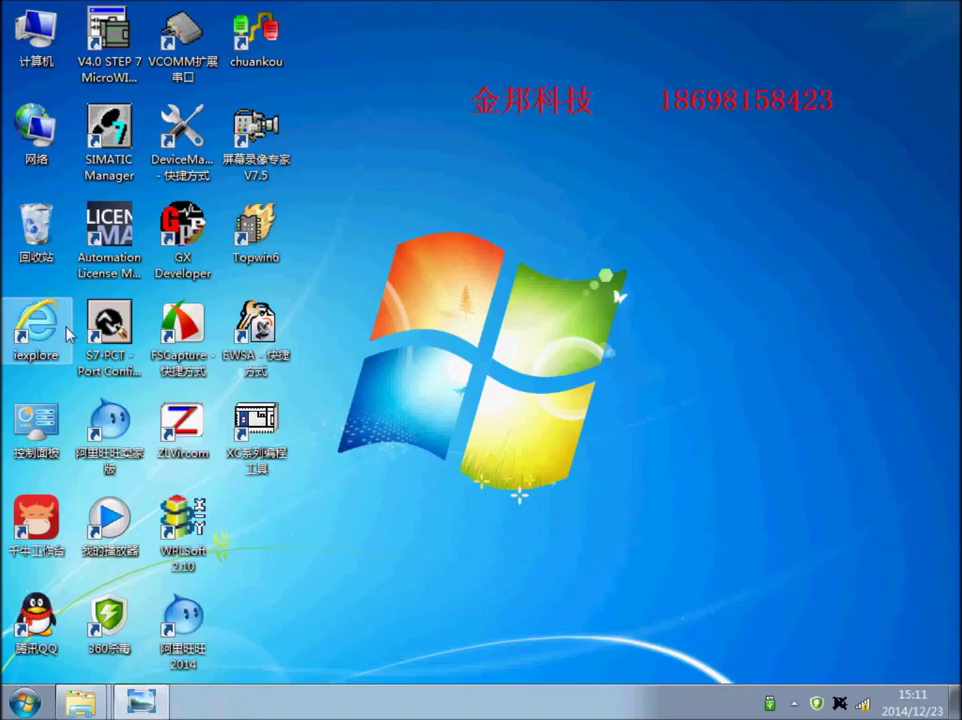
# Step: Review the router's internet access mode and wireless password settings at 192.168.0.1 in the browser without saving anything
pyautogui.doubleClick(38, 326)
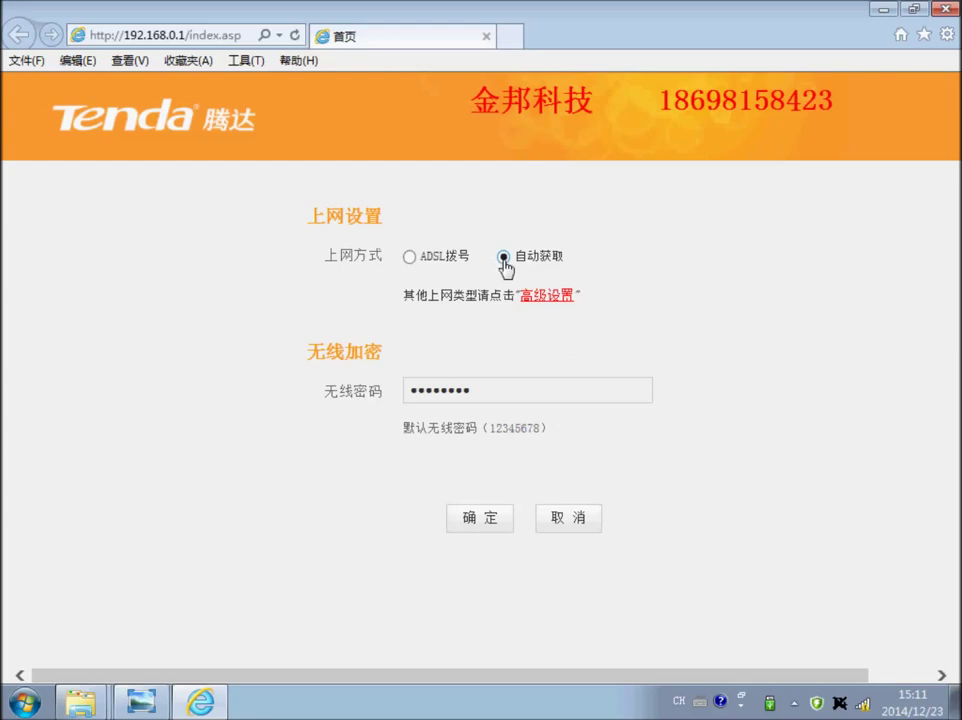
pyautogui.moveTo(415, 396); pyautogui.dragTo(511, 387)
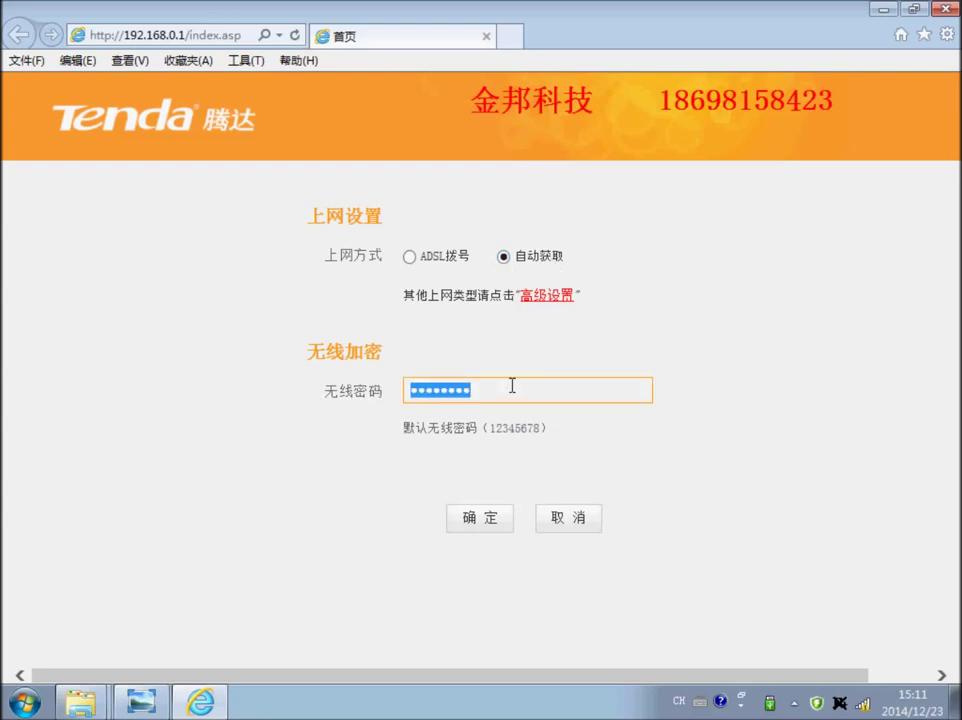
pyautogui.click(585, 533)
pyautogui.click(945, 10)
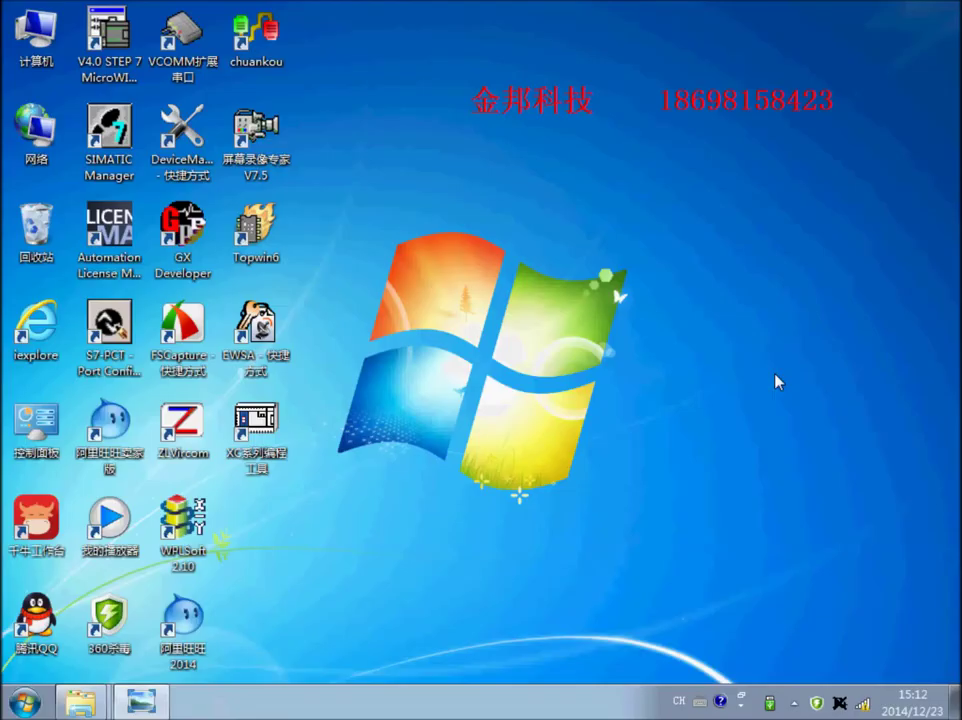
# Step: Check which wireless network is connected, and open the Network and Sharing Center
pyautogui.click(863, 705)
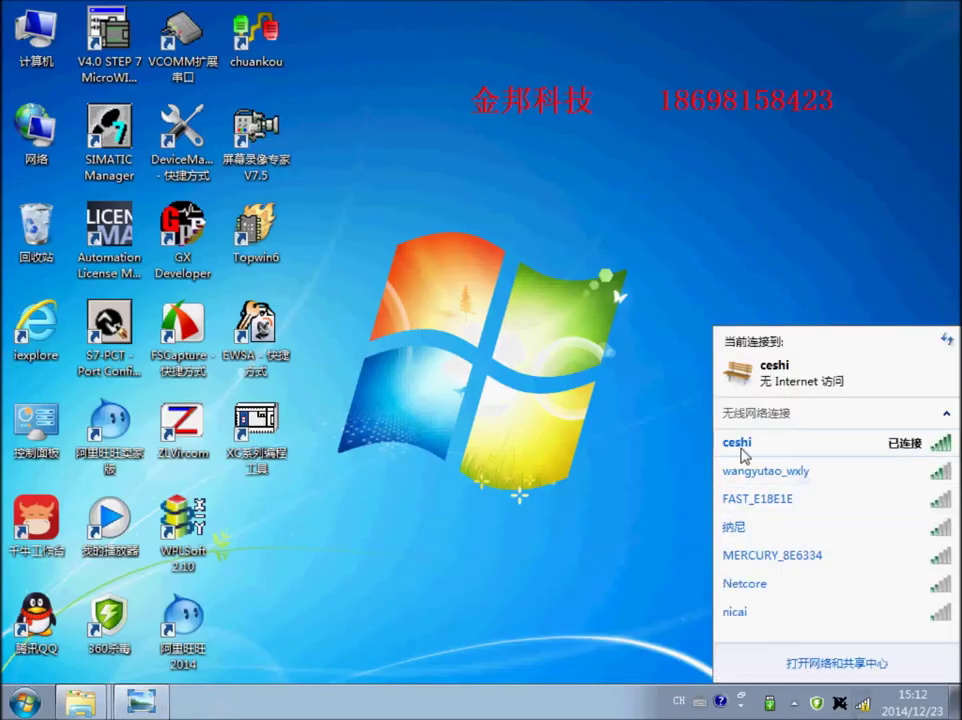
pyautogui.click(663, 471)
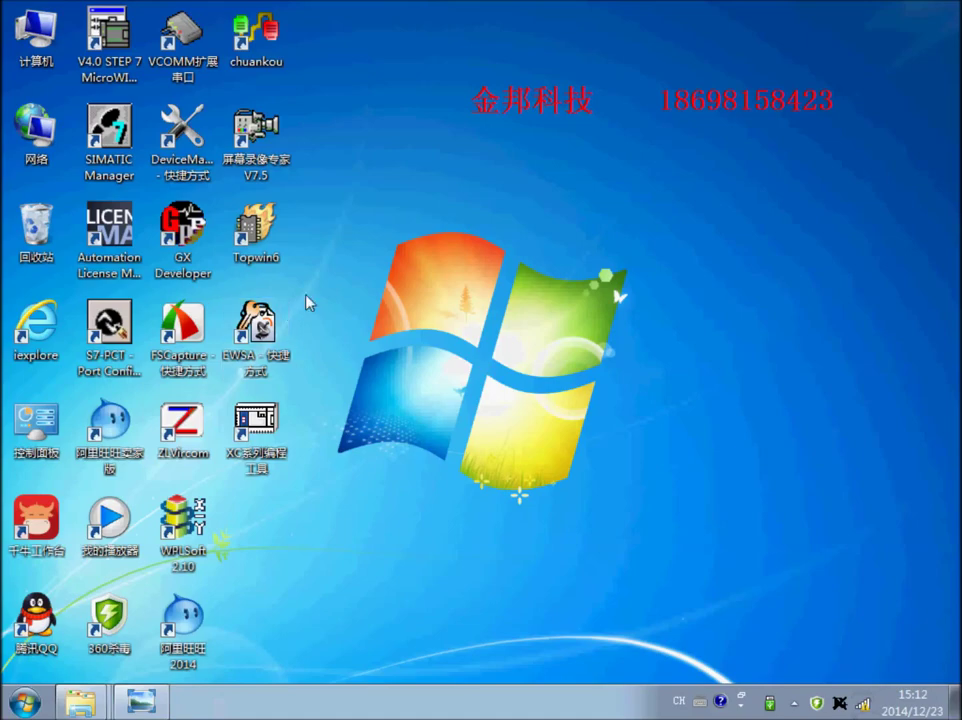
pyautogui.doubleClick(44, 142)
pyautogui.click(97, 62)
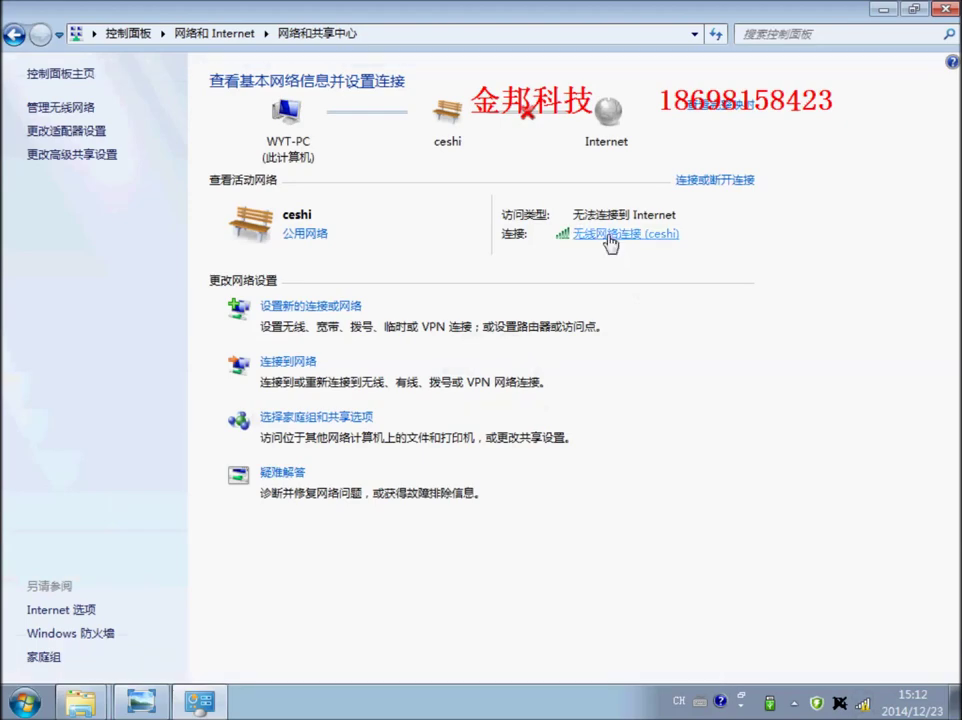
# Step: Give the ceshi wireless connection the static IPv4 address 192.168.1.99, subnet mask 255.255.255.0 and default gateway 192.168.1.1
pyautogui.click(610, 240)
pyautogui.click(380, 491)
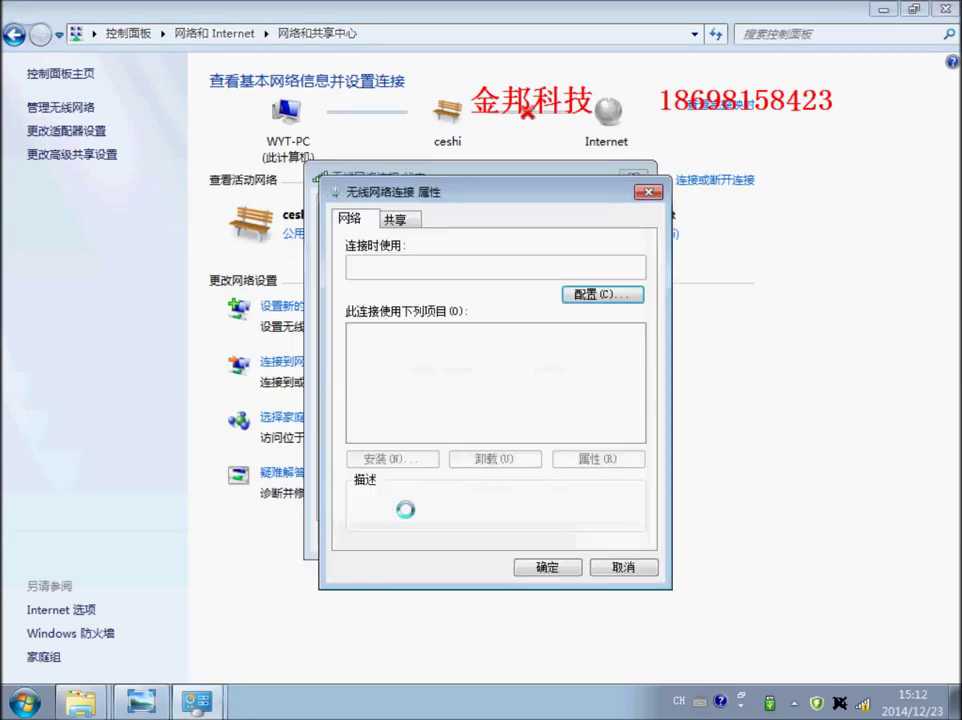
pyautogui.scroll(-1, 457, 369)
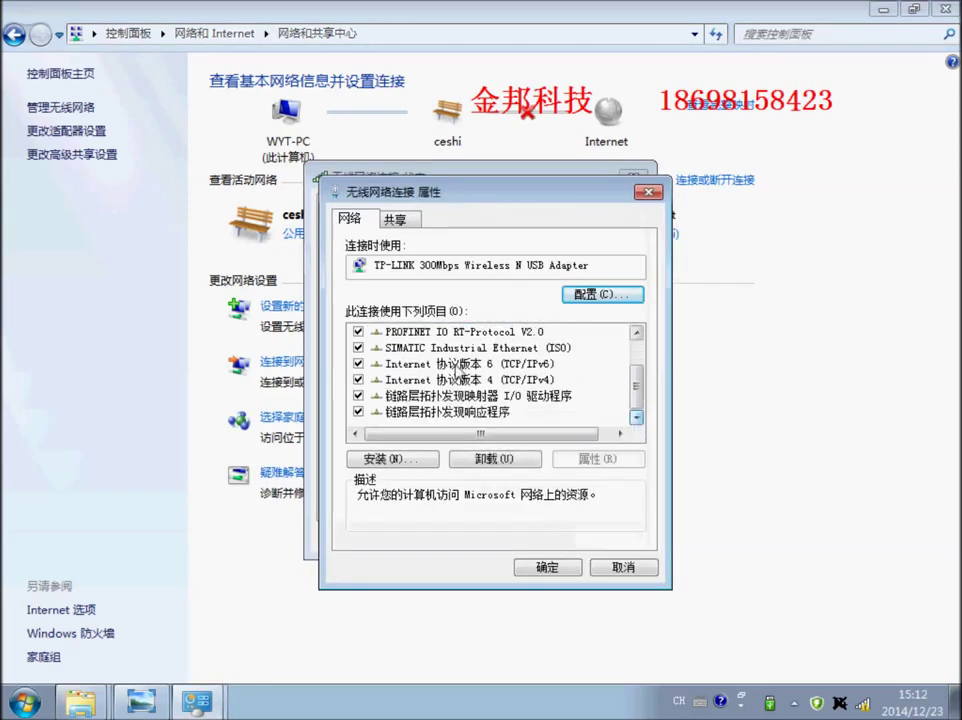
pyautogui.click(460, 380)
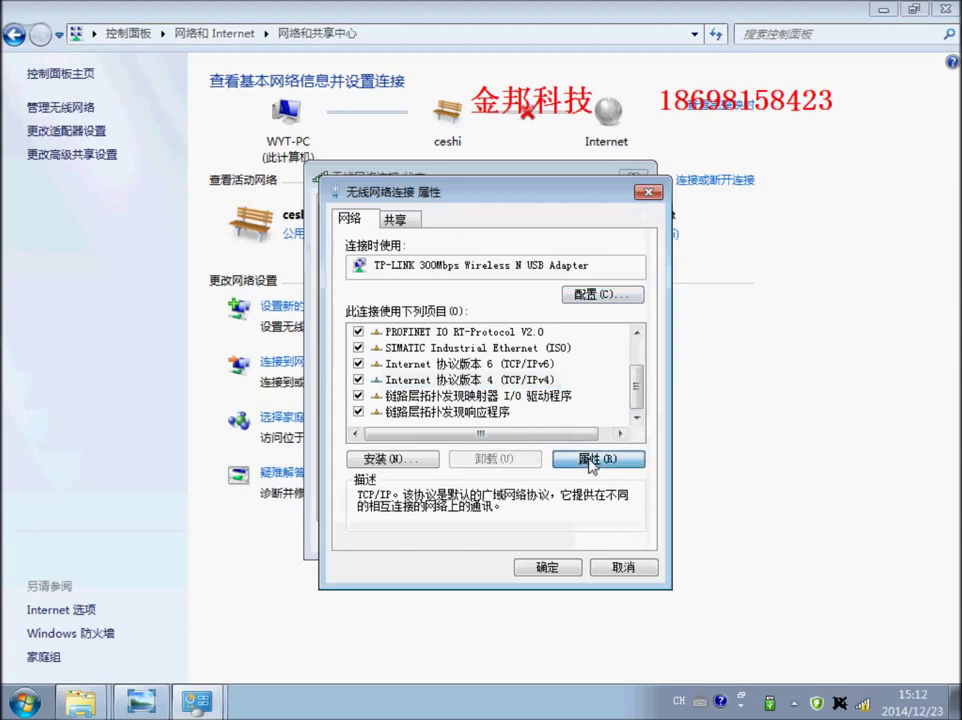
pyautogui.click(590, 460)
pyautogui.click(394, 388)
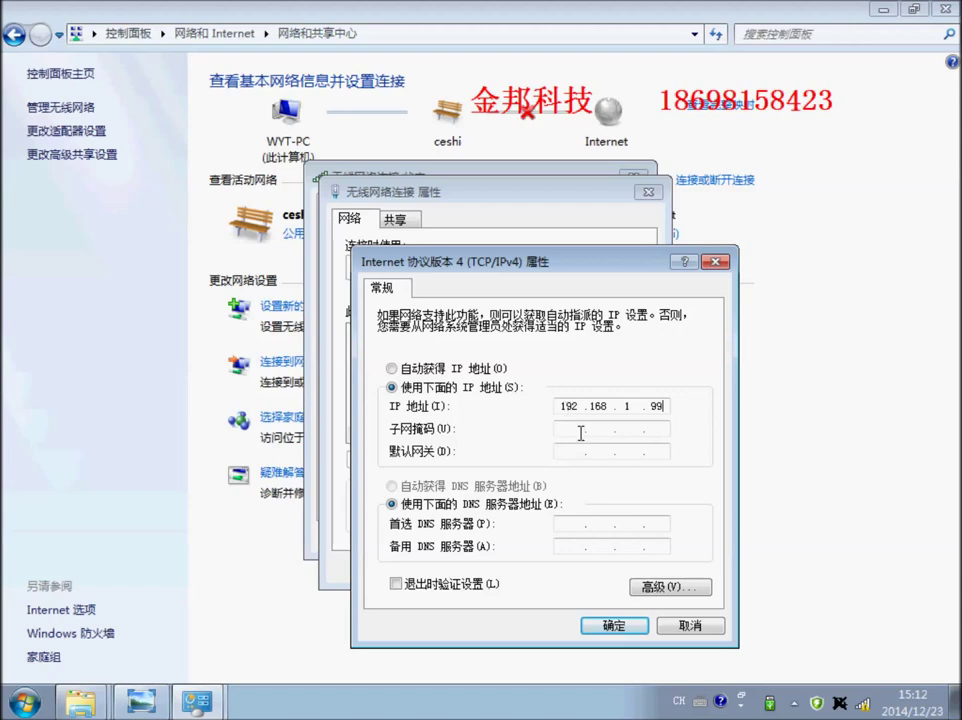
pyautogui.click(580, 432)
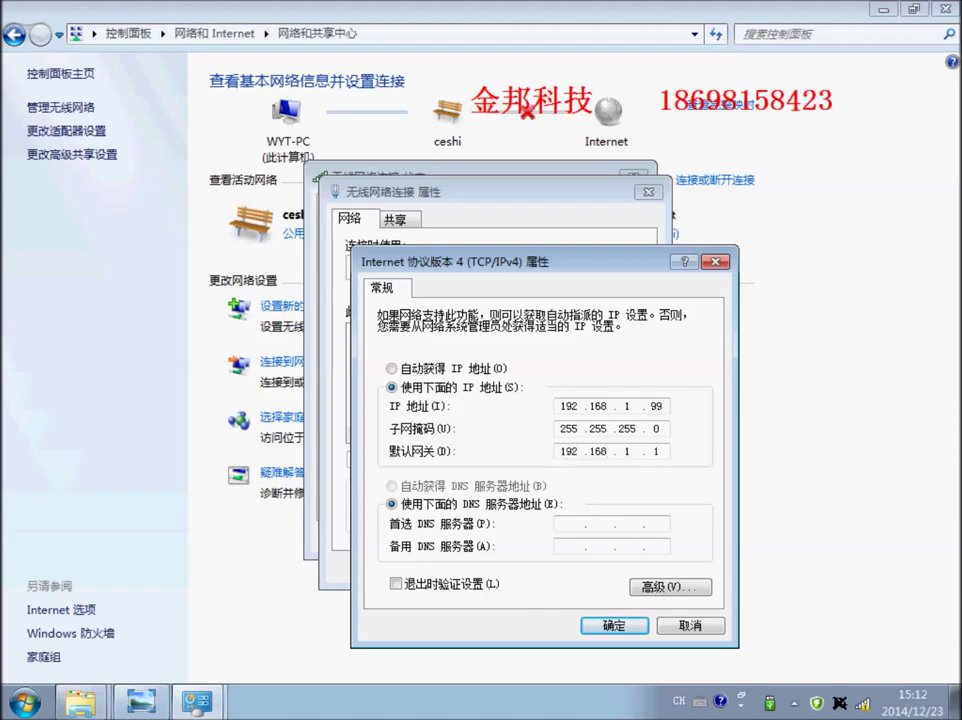
pyautogui.click(495, 585)
pyautogui.click(612, 625)
pyautogui.click(571, 438)
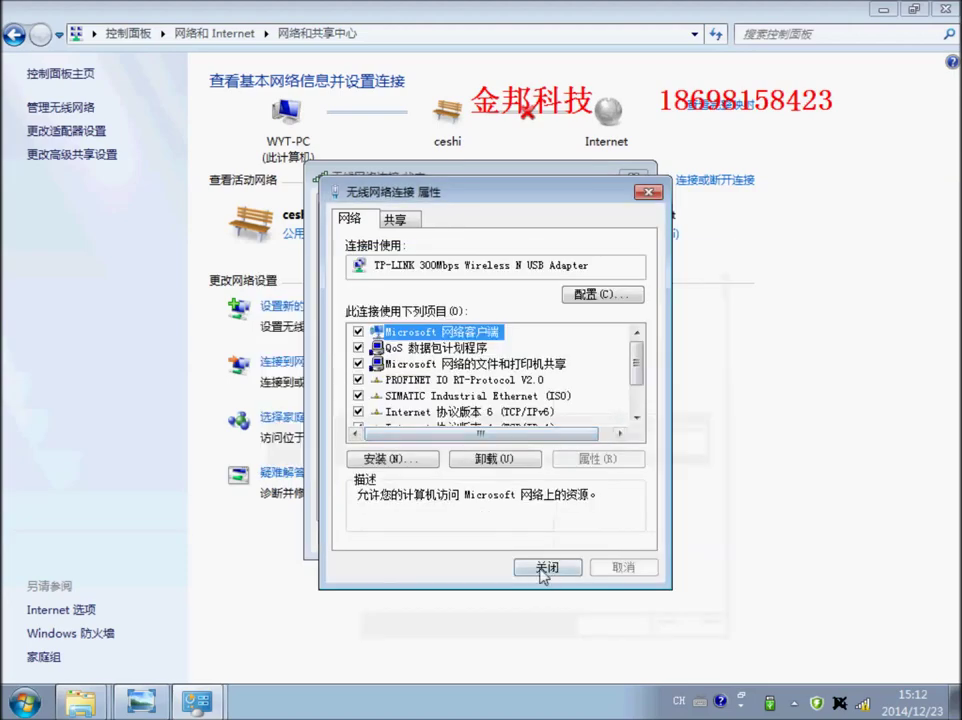
pyautogui.click(545, 565)
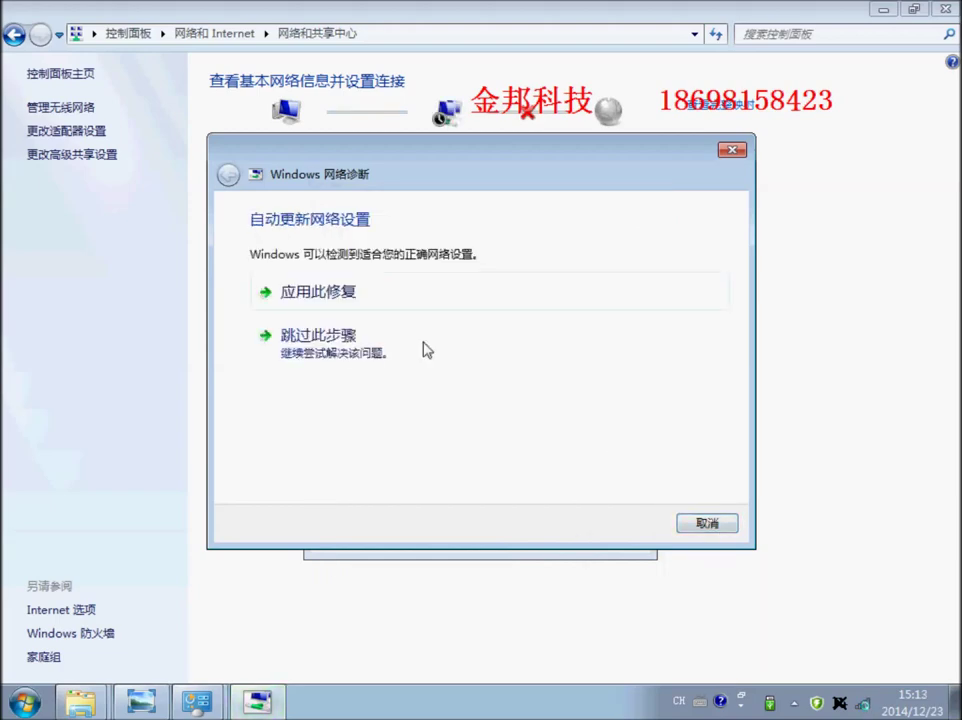
# Step: Skip the suggested network repair, cancel the diagnostics and close the connection status and network settings windows
pyautogui.click(325, 345)
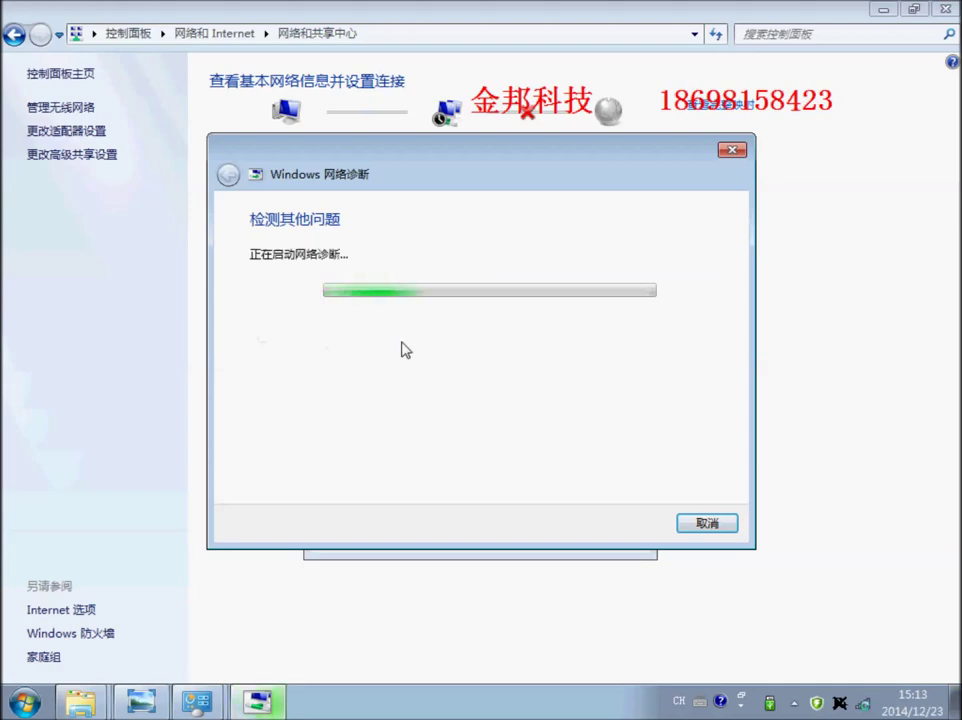
pyautogui.click(705, 522)
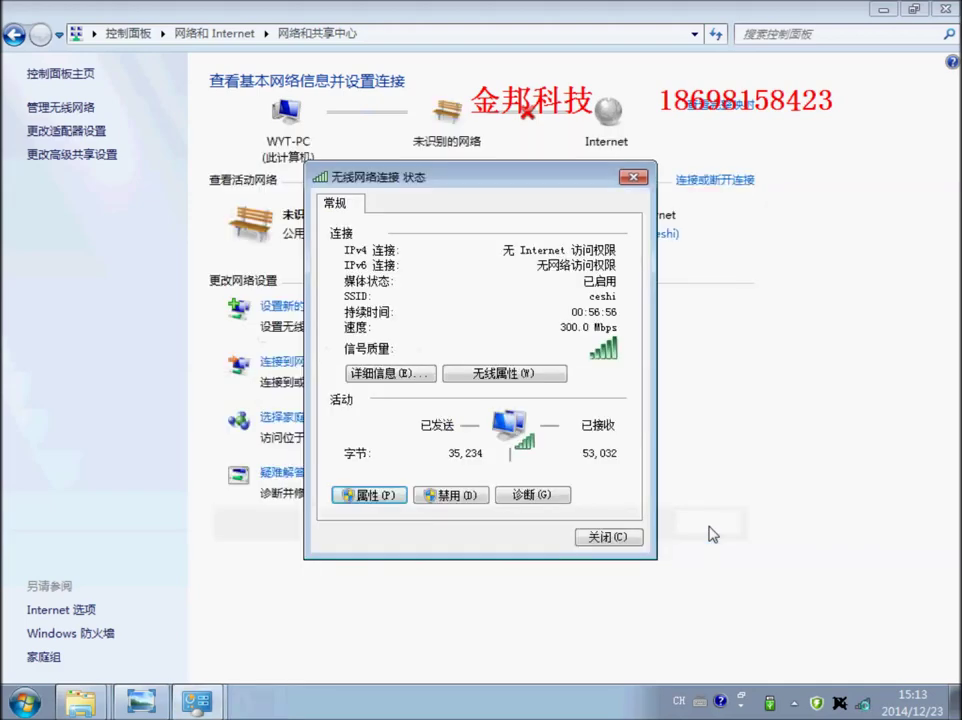
pyautogui.click(600, 538)
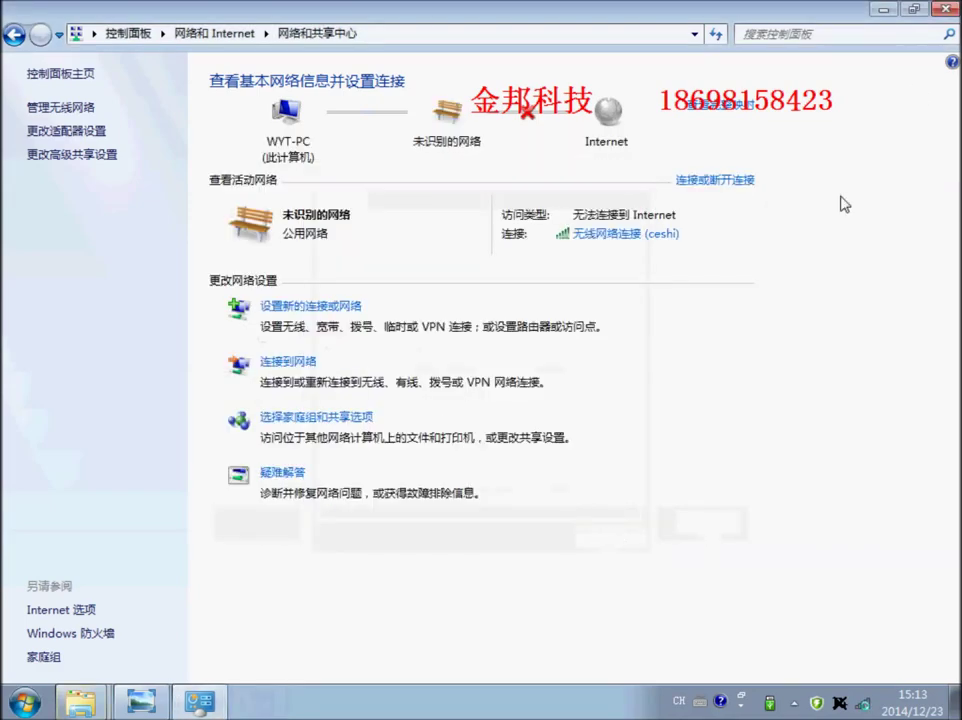
pyautogui.click(945, 10)
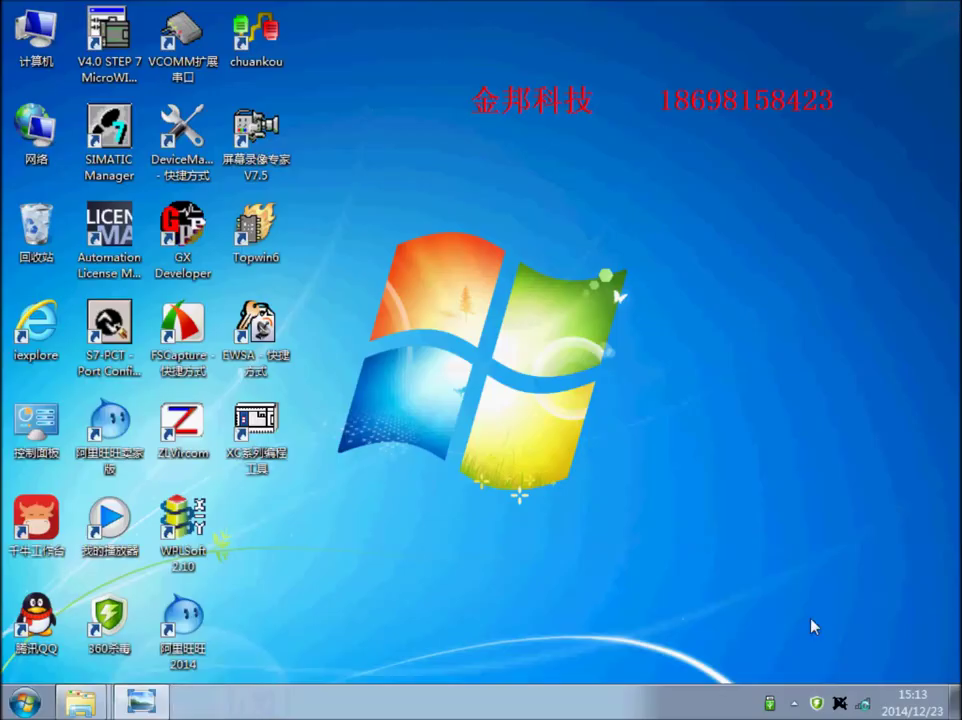
# Step: Start SIMATIC Manager from the desktop
pyautogui.rightClick(705, 465)
pyautogui.click(712, 220)
pyautogui.click(103, 145)
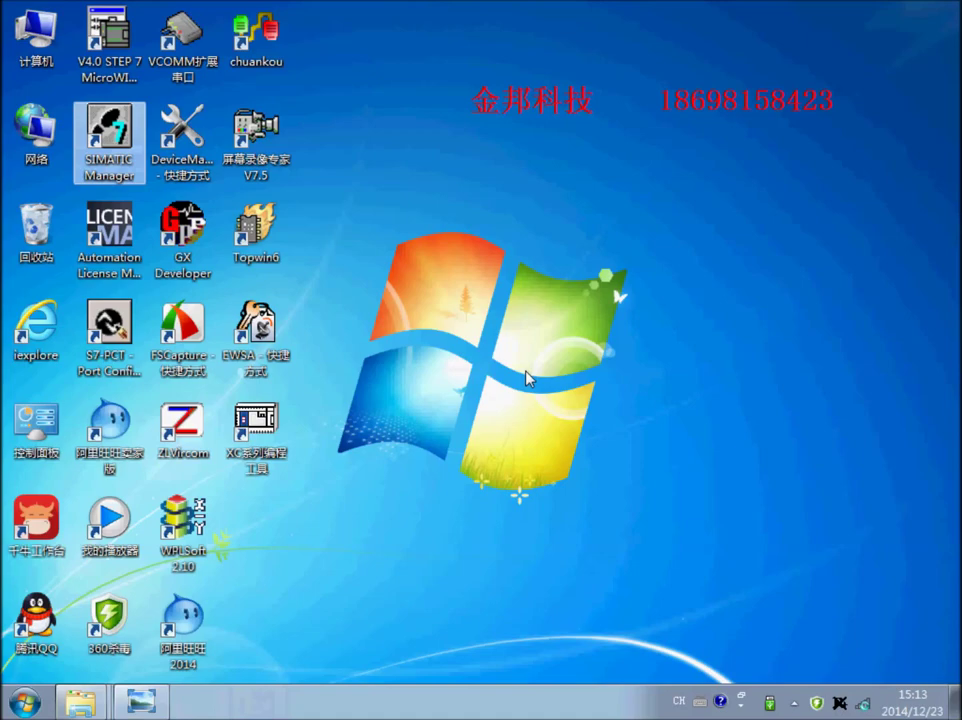
pyautogui.press('Return')
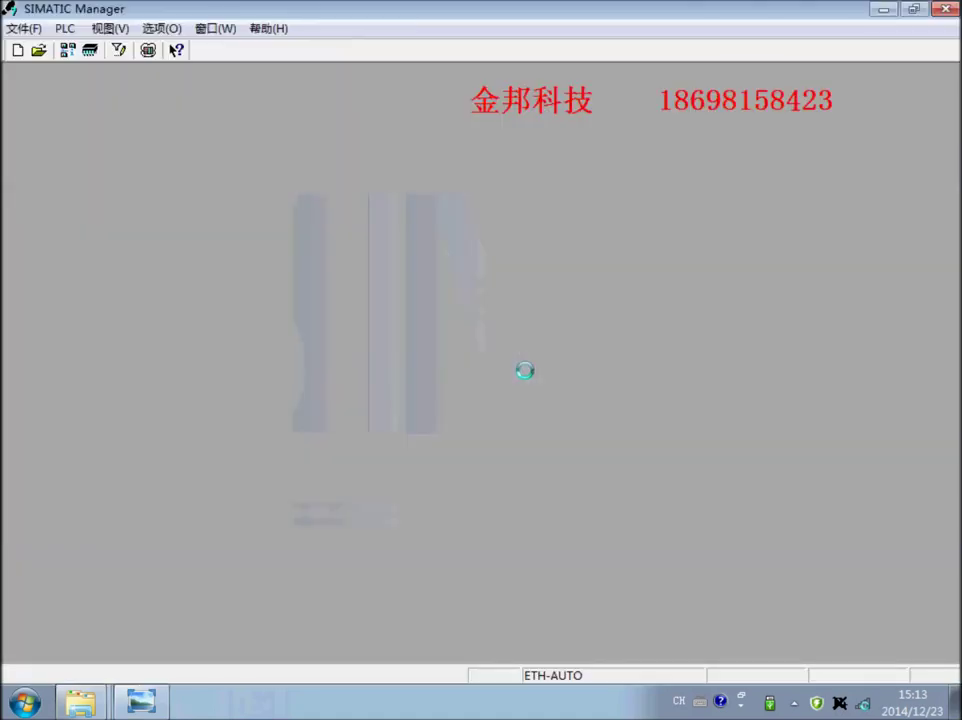
# Step: Run the online test of the ETH-AUTO converter from the PG/PC interface settings and leave them unsaved
pyautogui.click(161, 28)
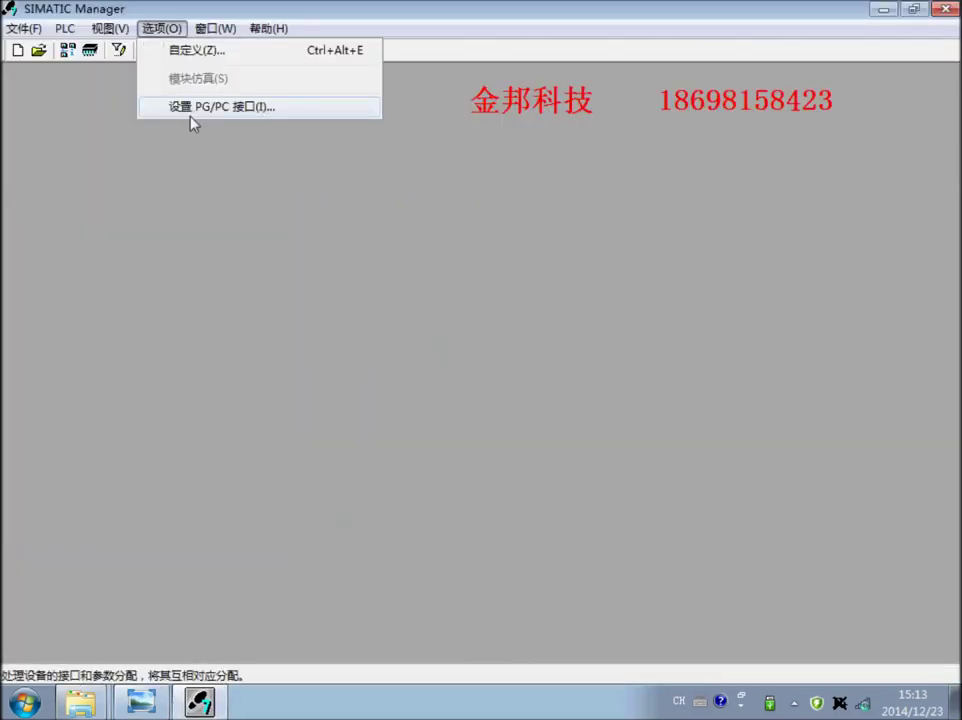
pyautogui.click(188, 108)
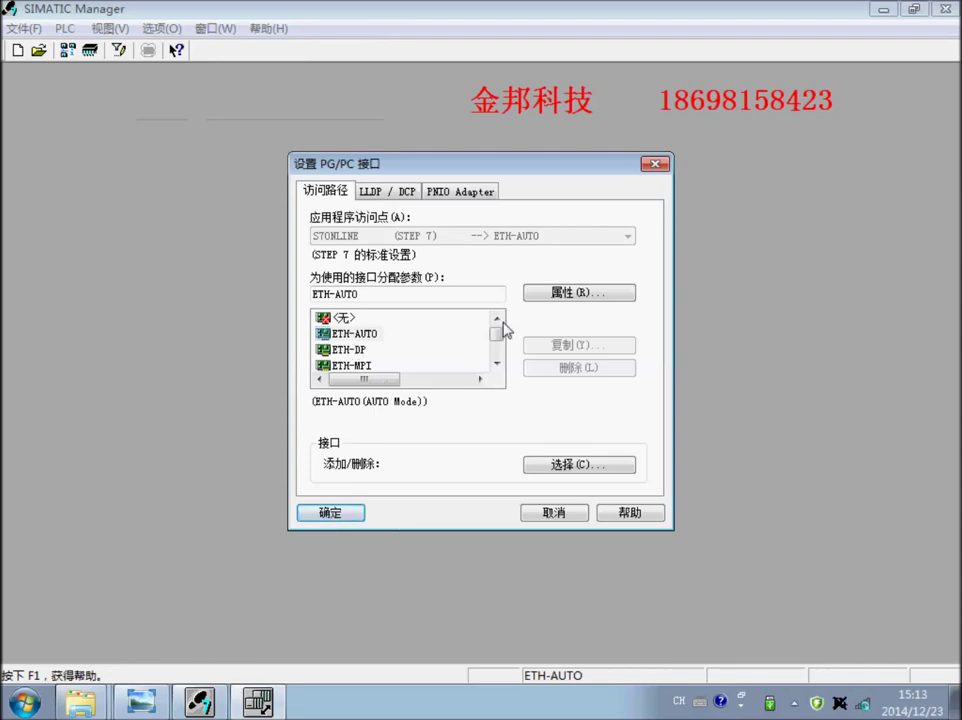
pyautogui.click(554, 292)
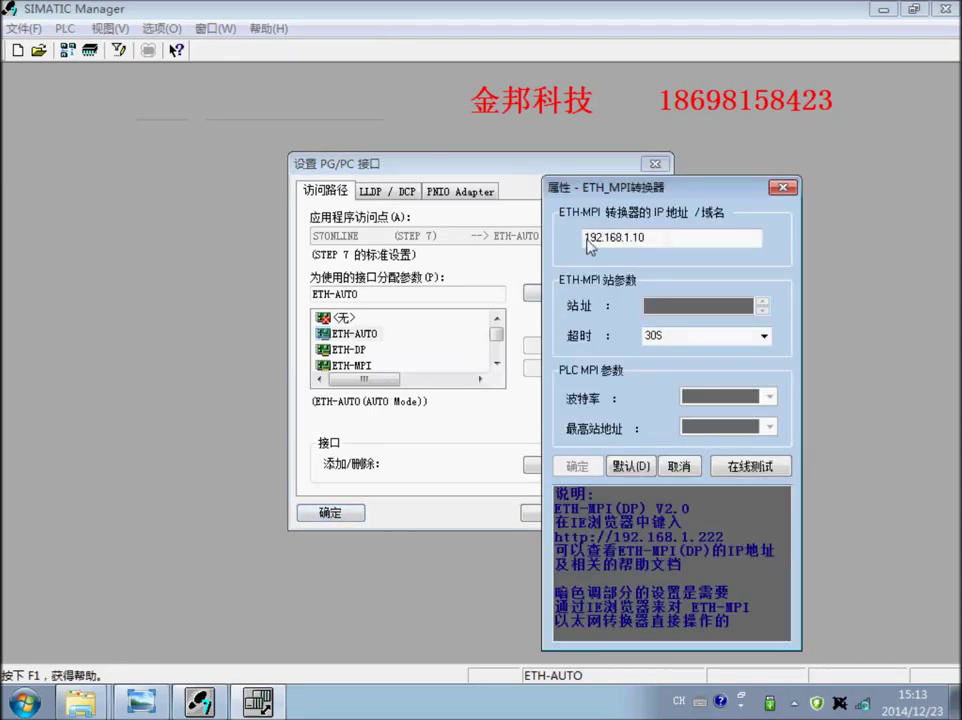
pyautogui.click(657, 237)
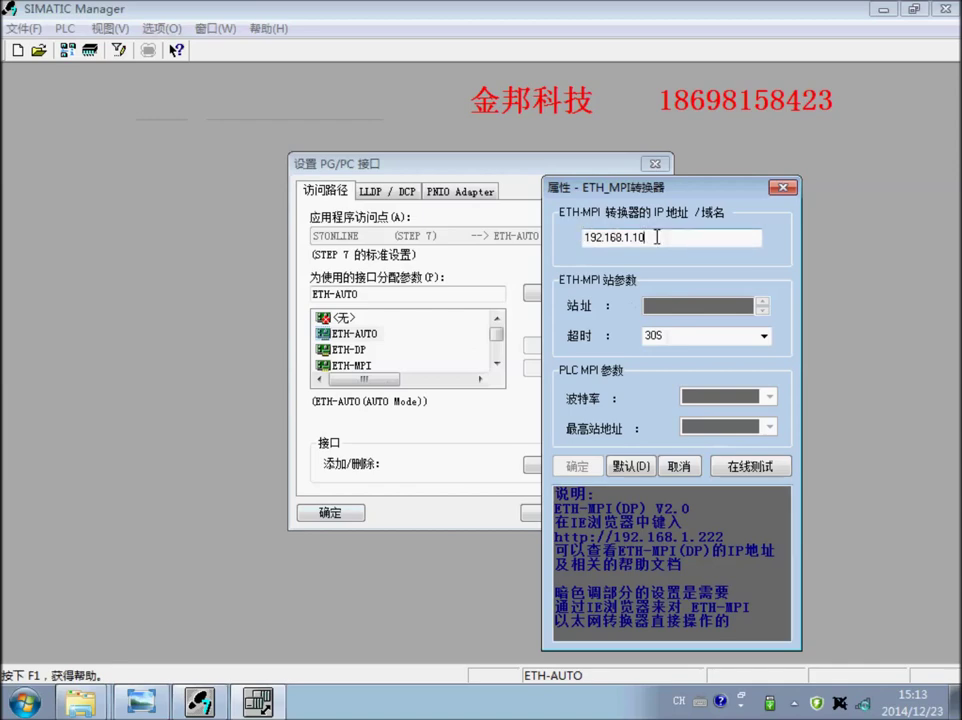
pyautogui.click(741, 466)
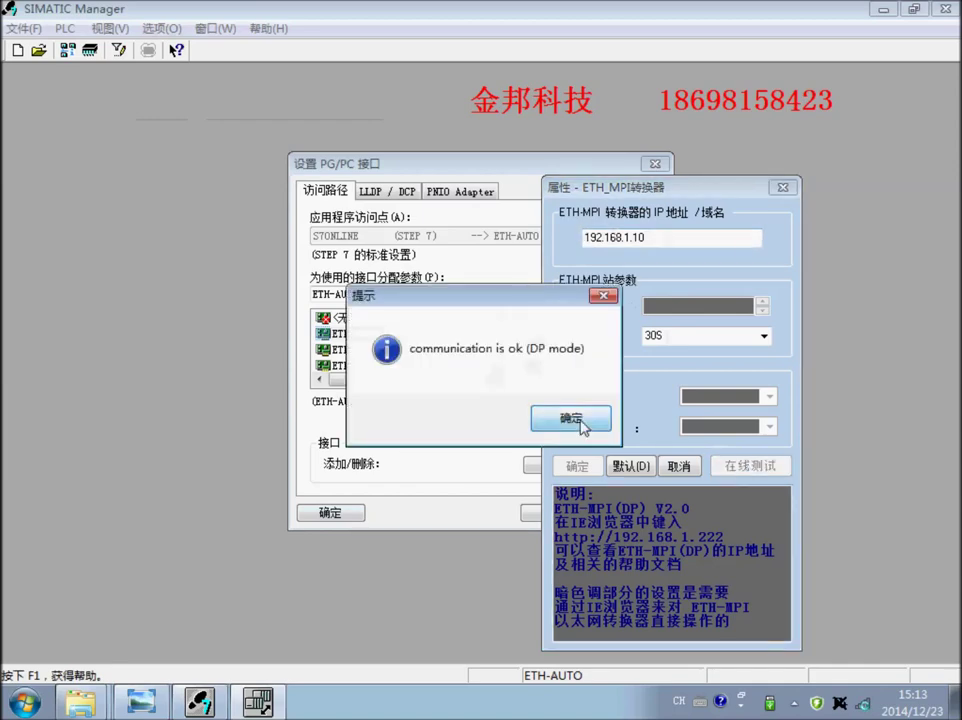
pyautogui.click(443, 418)
pyautogui.click(681, 466)
pyautogui.click(563, 515)
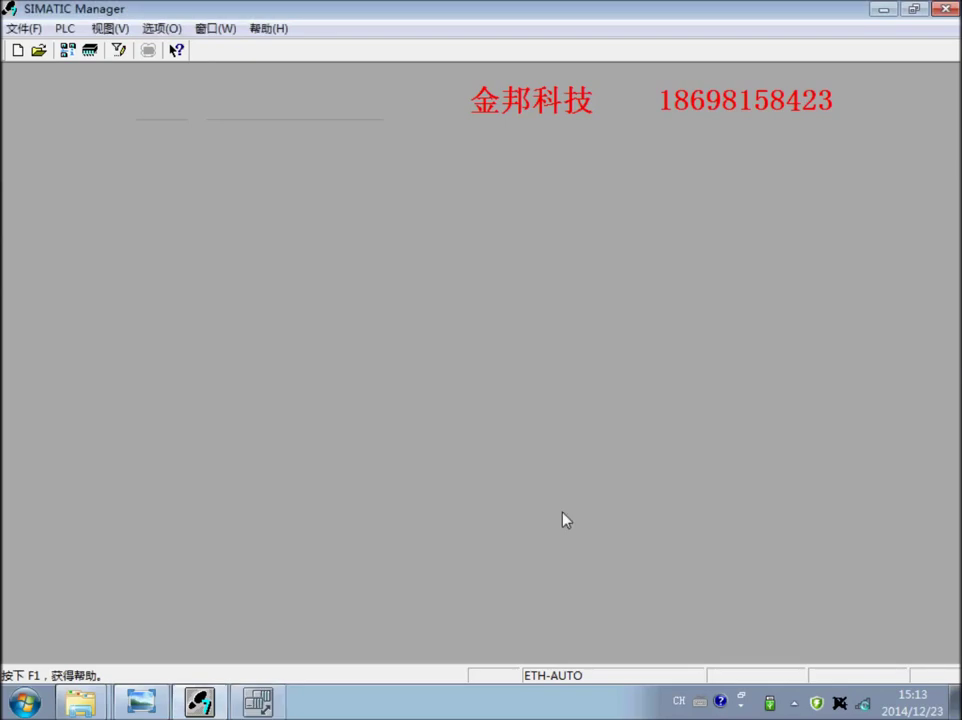
# Step: Display the accessible nodes and show the blocks of the directly connected PROFIBUS node
pyautogui.click(68, 50)
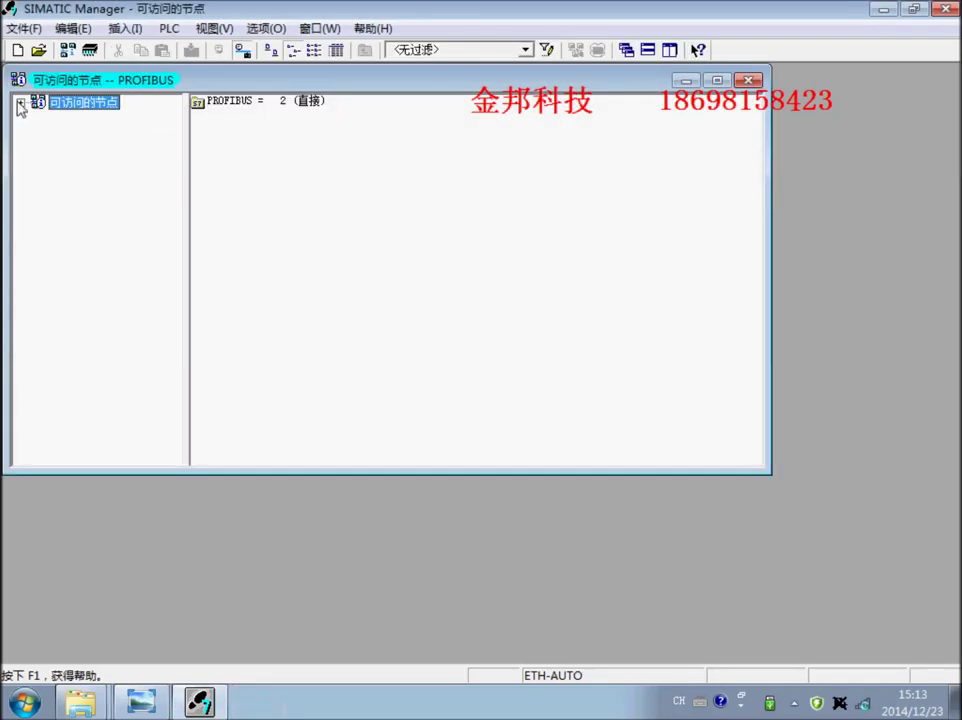
pyautogui.click(20, 102)
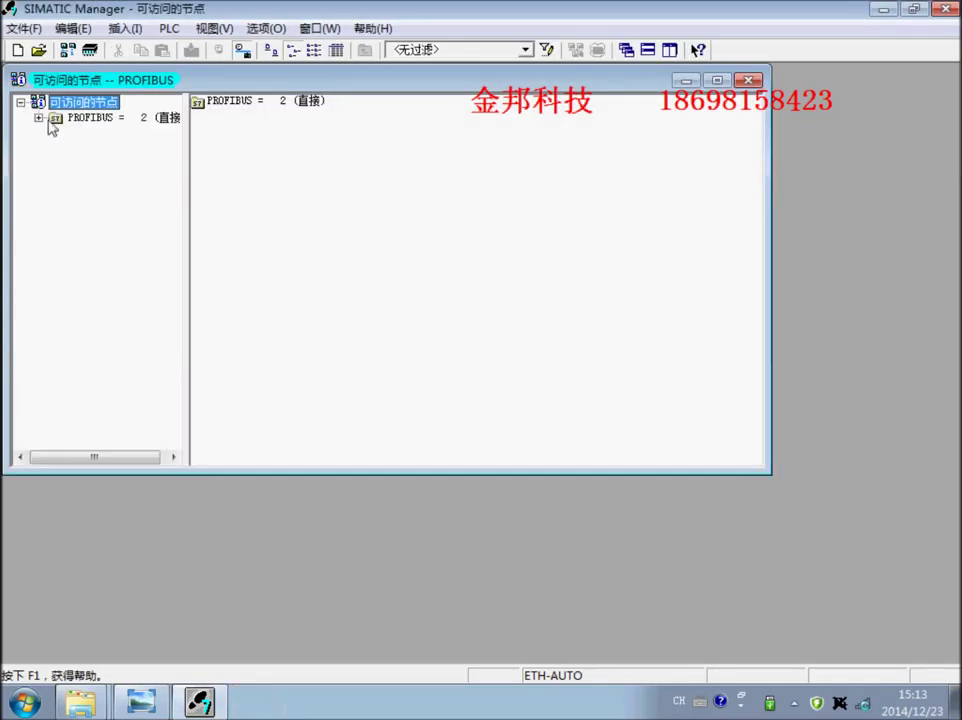
pyautogui.click(38, 118)
pyautogui.click(75, 133)
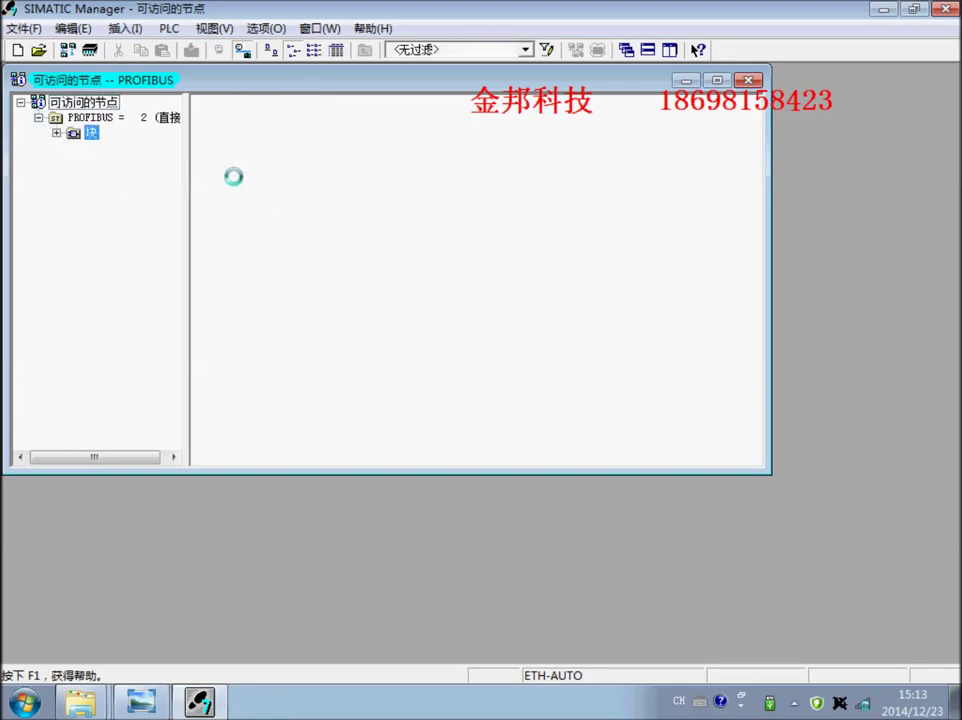
# Step: Open the OB1 block online from the PLC and turn on program status monitoring
pyautogui.click(320, 102)
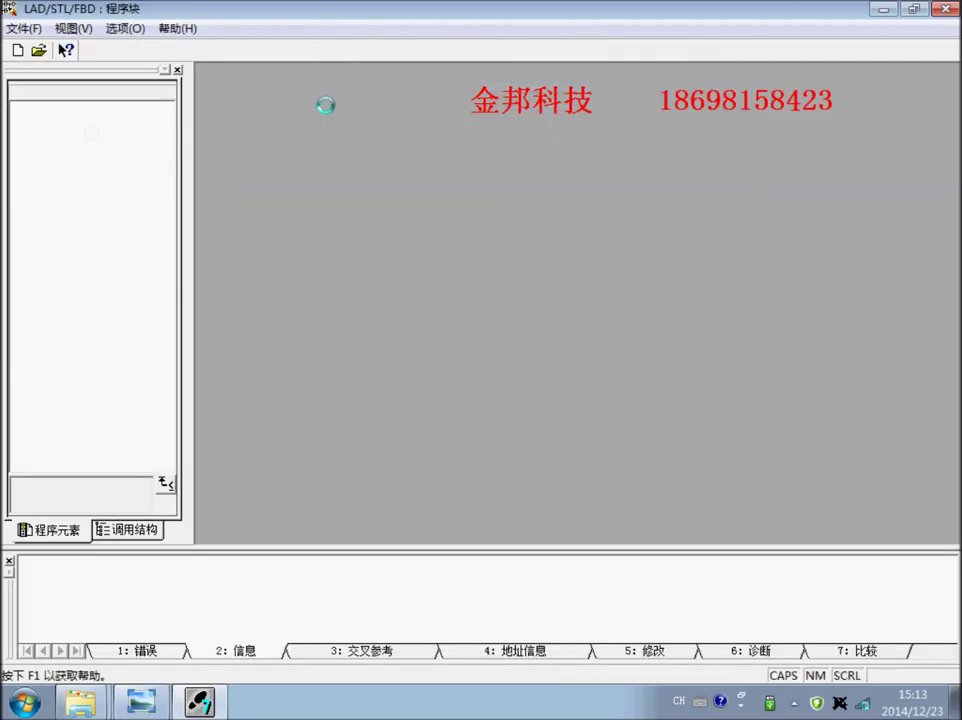
pyautogui.click(365, 386)
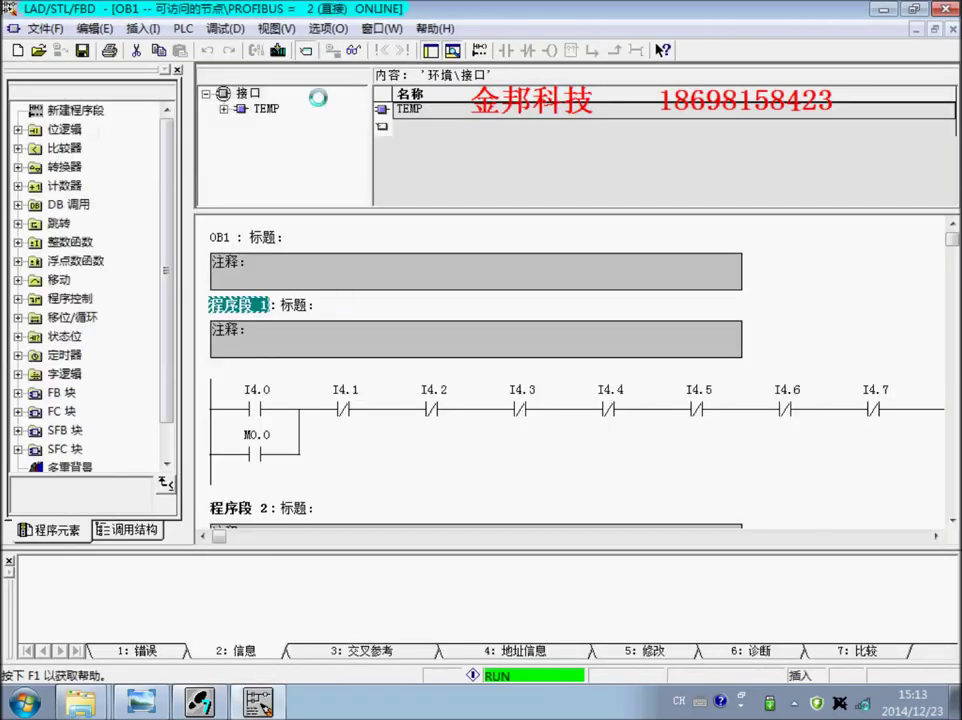
pyautogui.hotkey('ctrl', 'F7')
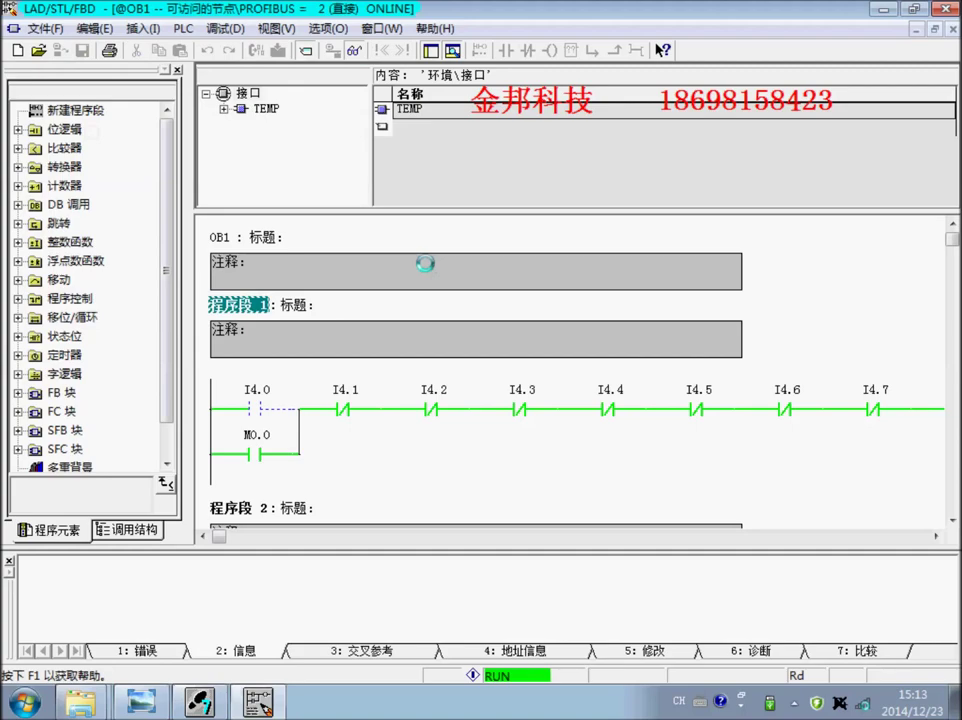